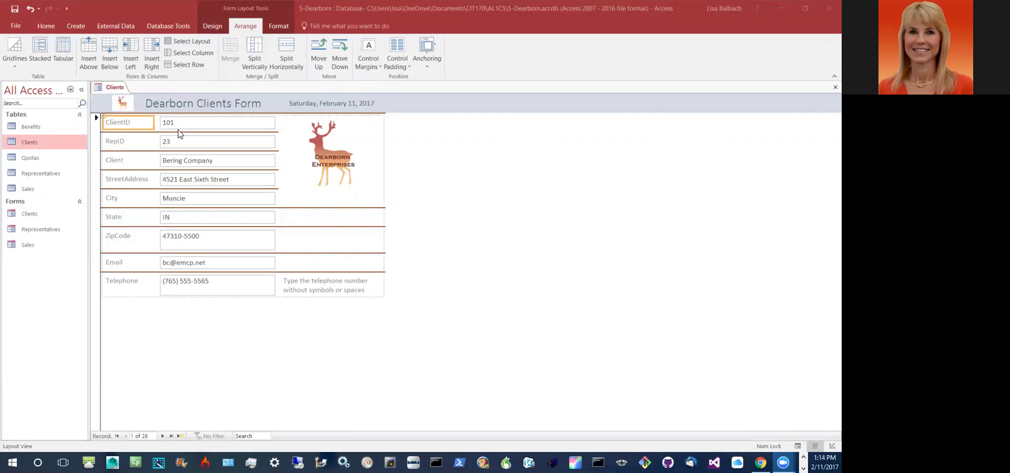
Apply the green-accented Office theme located just before Gallery in the theme list to the Clients form.
left_click(218, 30)
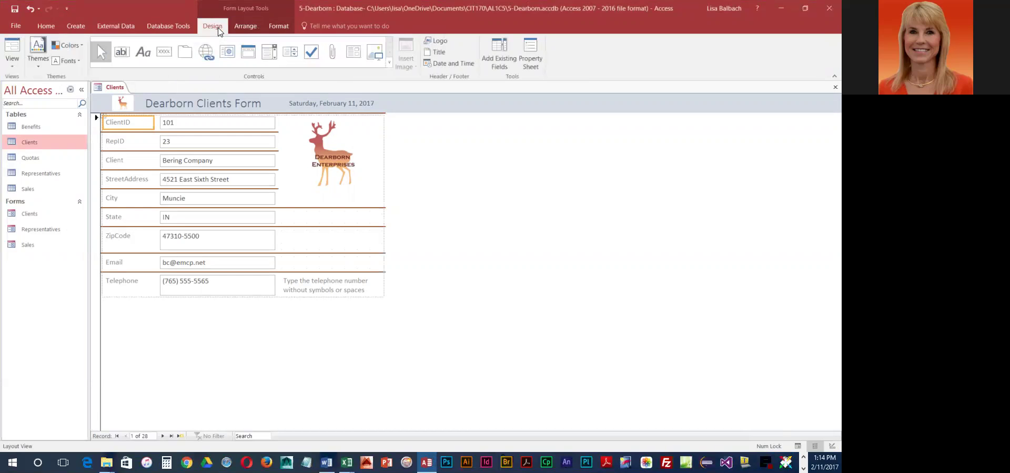
left_click(39, 63)
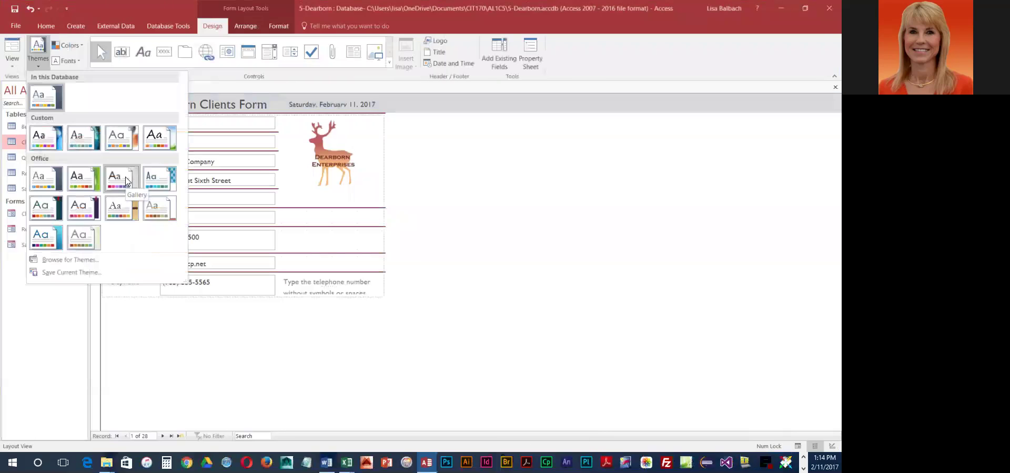
left_click(91, 185)
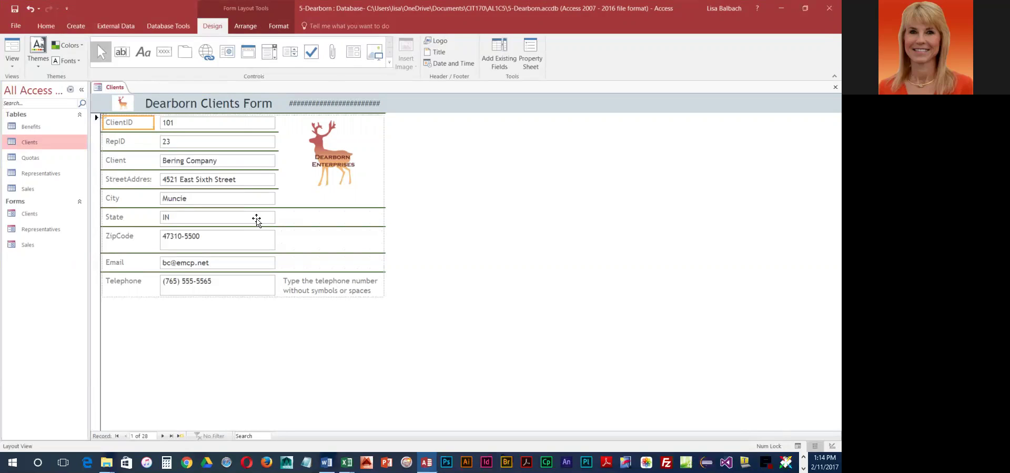
Change the theme fonts of the Clients form to Gill Sans MT.
left_click(73, 61)
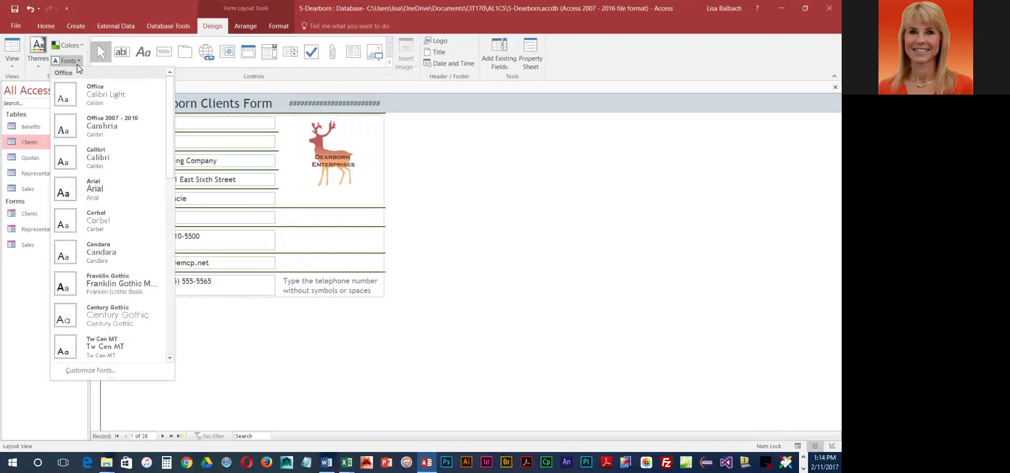
scroll(127, 223, "down", 1)
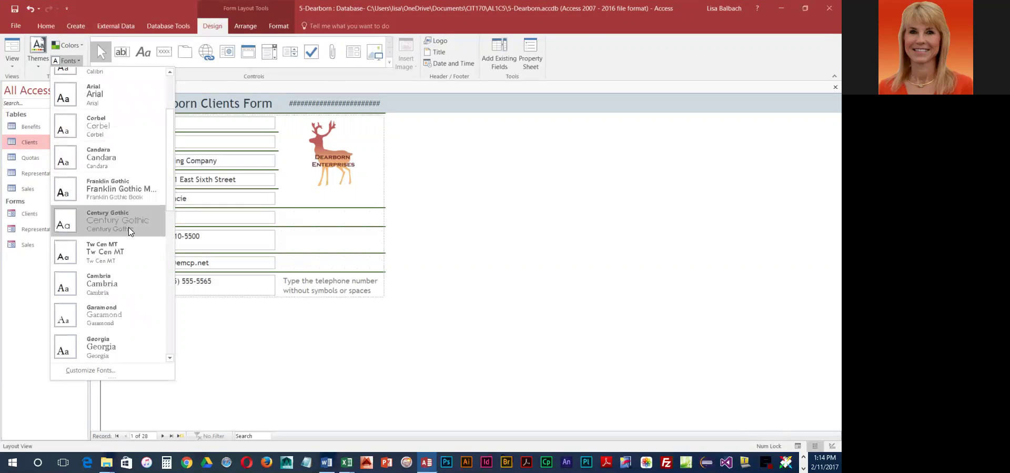
scroll(129, 227, "down", 1)
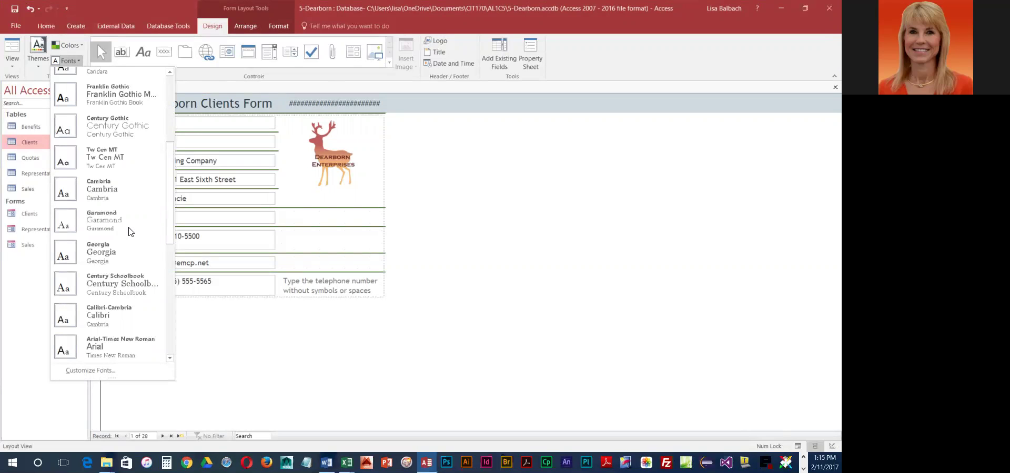
scroll(130, 232, "down", 1)
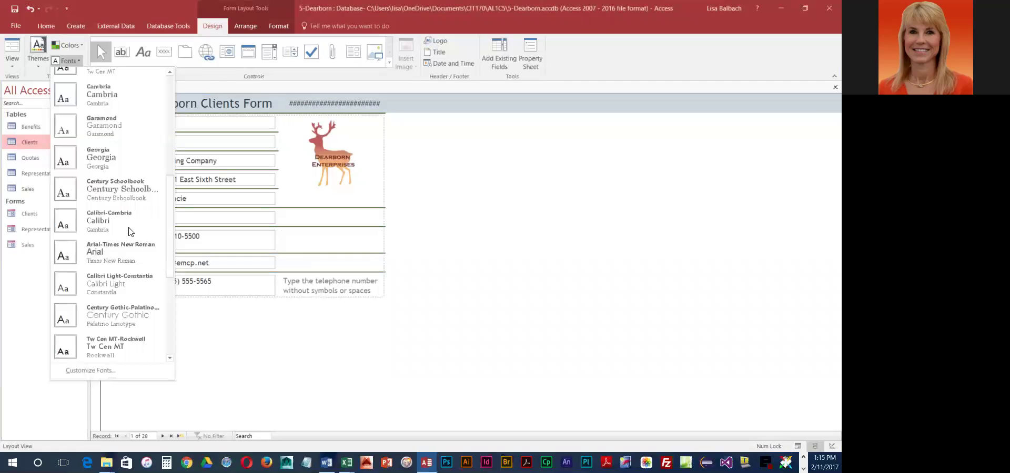
scroll(130, 232, "down", 1)
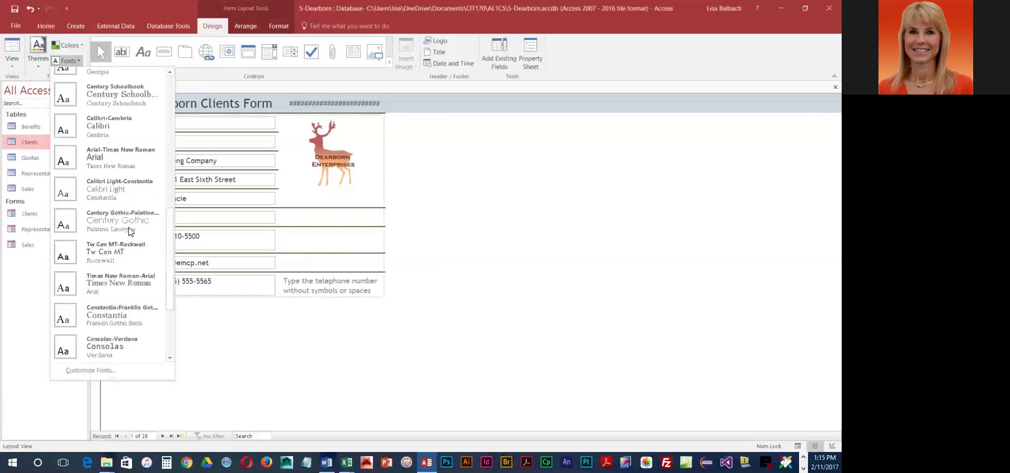
scroll(131, 232, "down", 1)
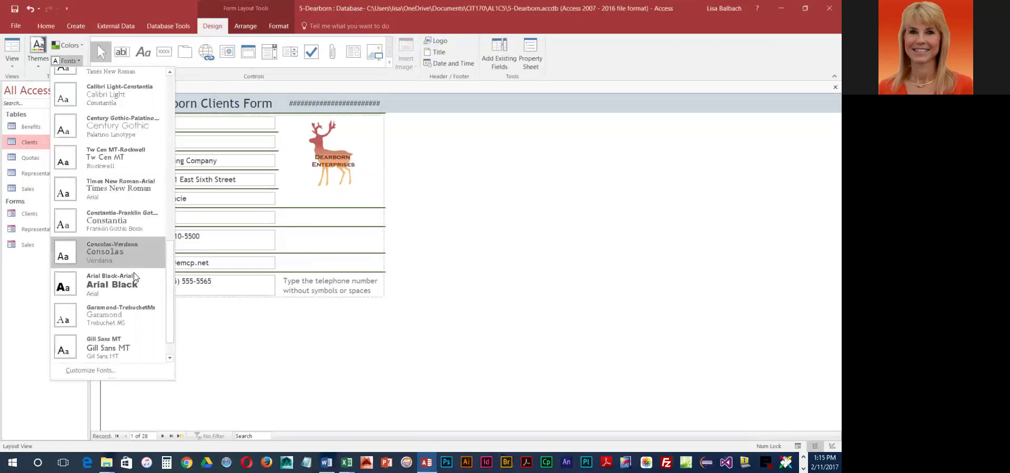
left_click(123, 350)
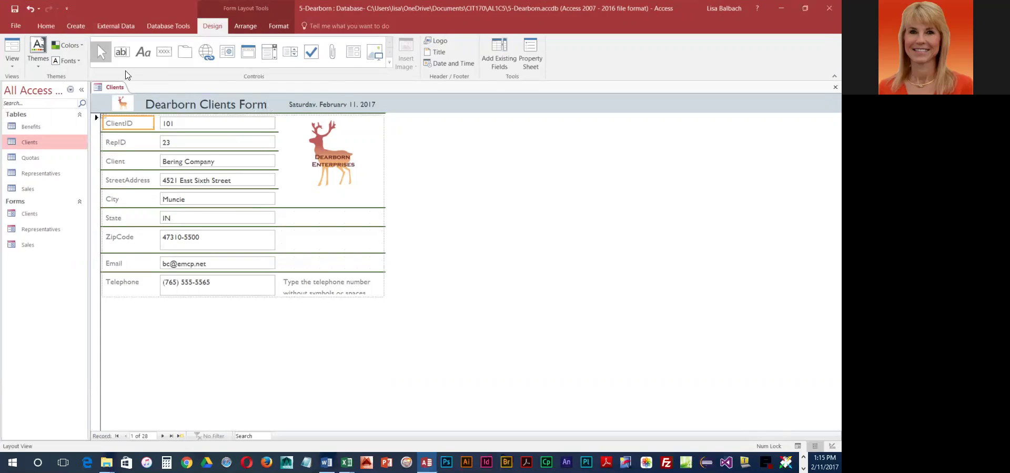
Change the theme colors of the Clients form to the Office color set Orange.
left_click(77, 48)
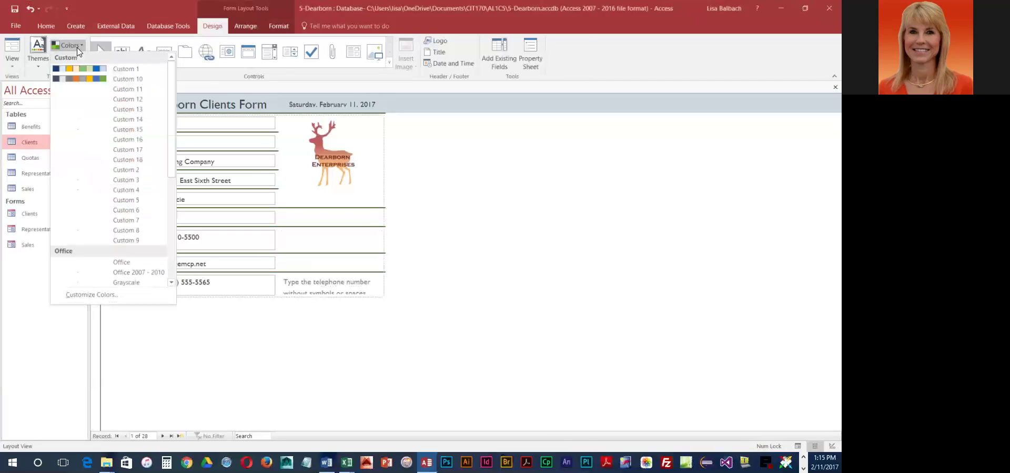
scroll(109, 189, "down", 6)
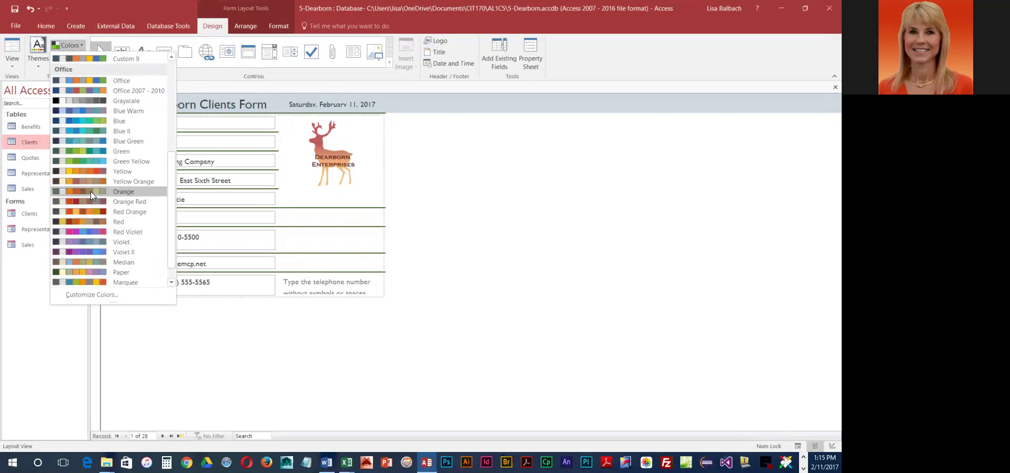
left_click(91, 192)
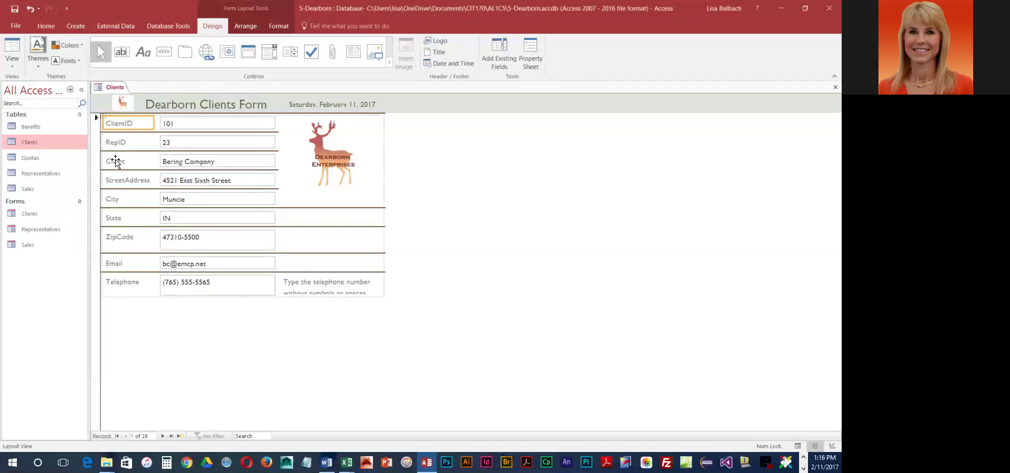
Select all controls in the form's detail layout and set their font to Tahoma, size 10.
left_click(129, 143)
left_click(129, 125)
left_click(103, 115)
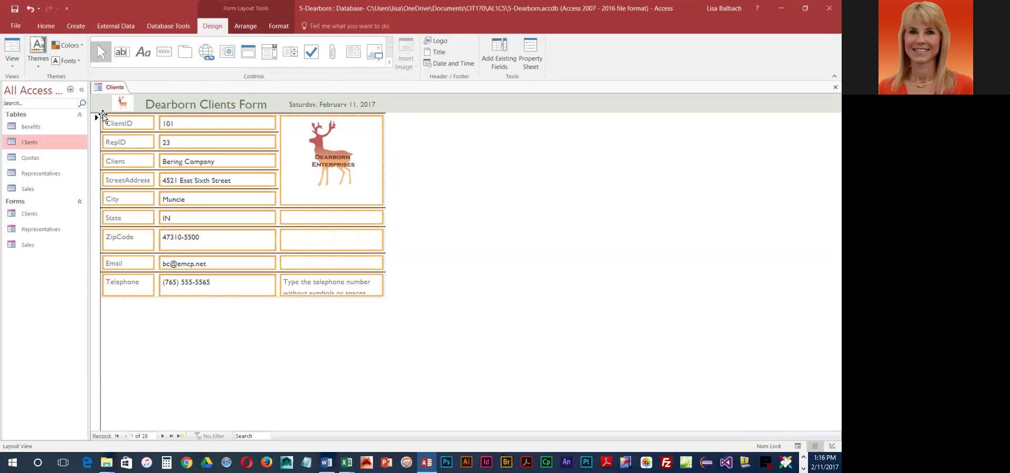
left_click(278, 26)
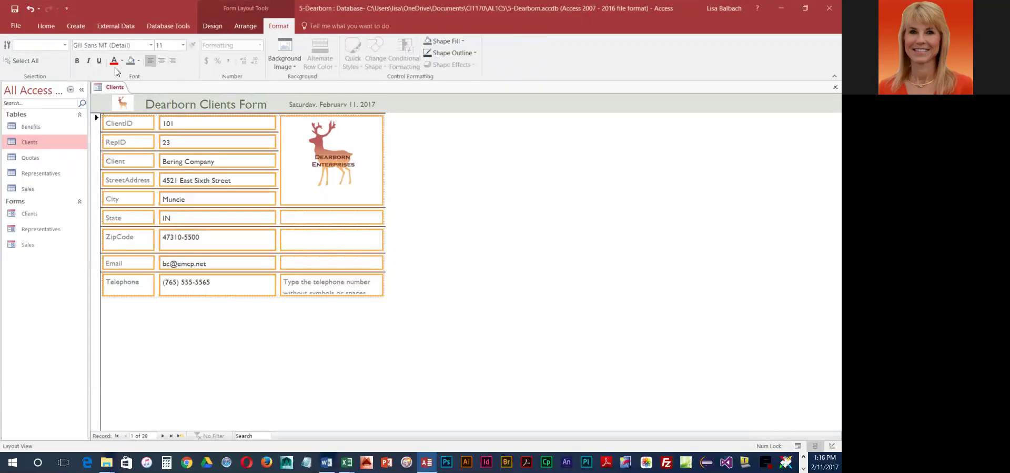
left_click(151, 46)
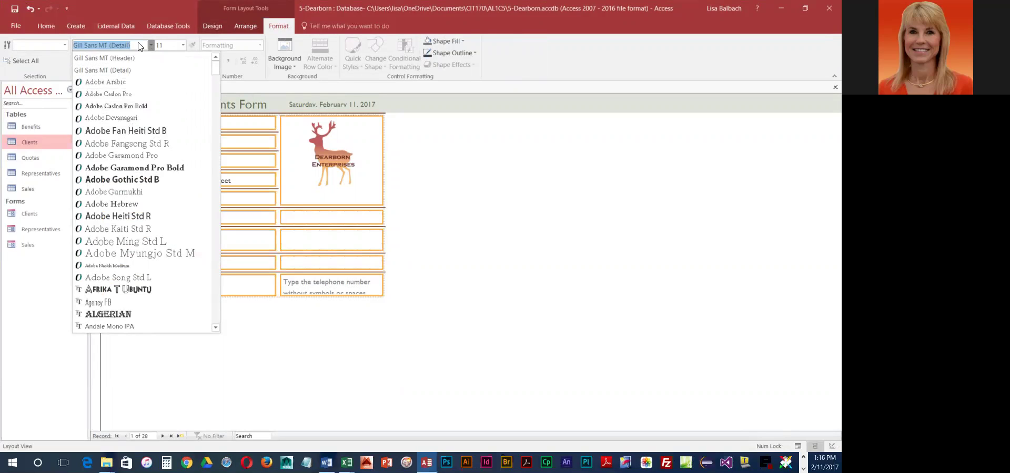
type("Tahoma")
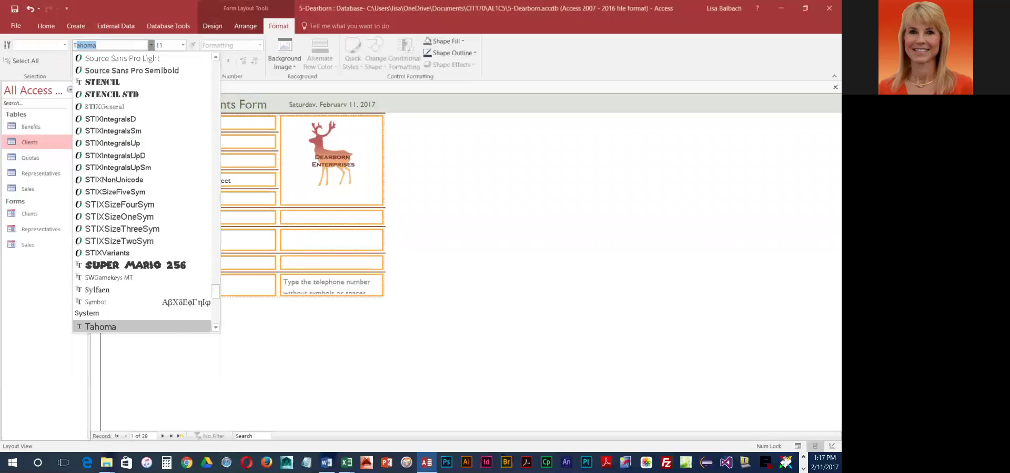
key("Return")
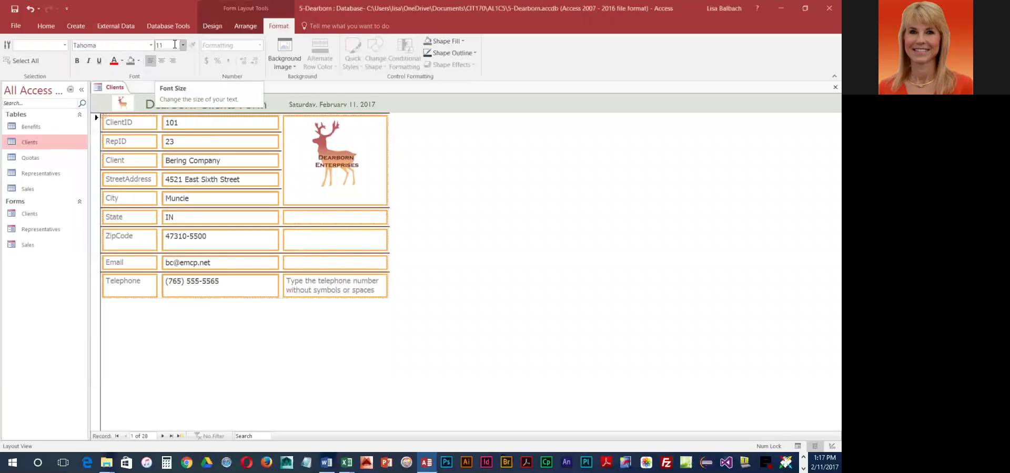
left_click(183, 44)
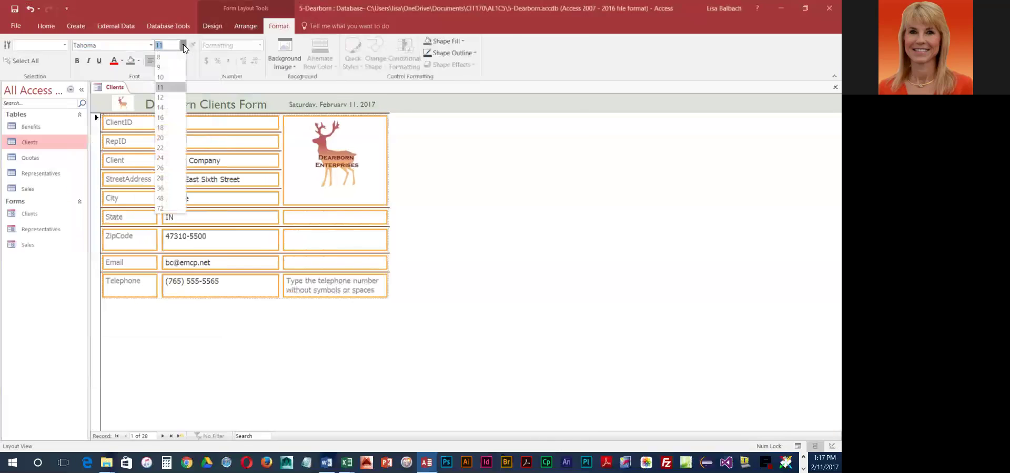
left_click(169, 77)
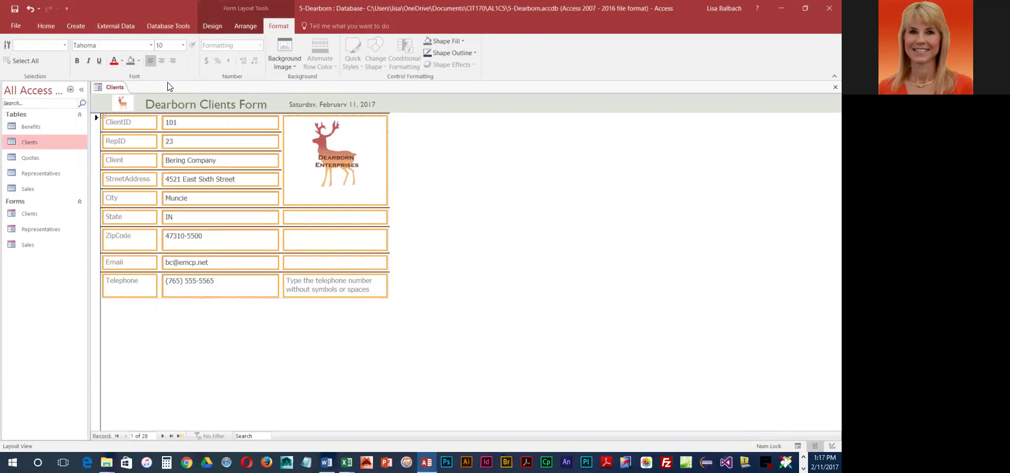
Bold the nine field labels from ClientID to Telephone and fill them with the second-lightest tint in the seventh theme color column.
left_click(129, 125)
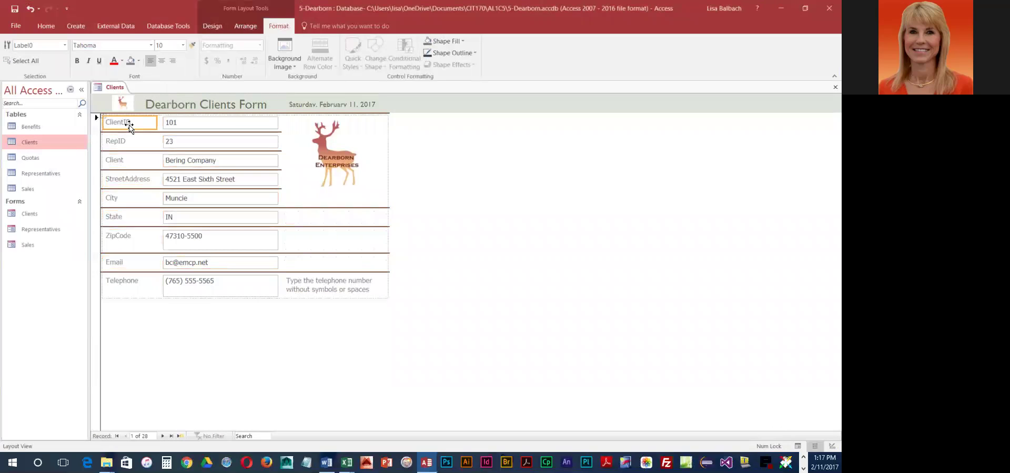
left_click(128, 144, "shift")
left_click(124, 163, "shift")
left_click(121, 181, "shift")
left_click(122, 204, "shift")
left_click(122, 220, "shift")
left_click(120, 241, "shift")
left_click(128, 266, "shift")
left_click(125, 282, "shift")
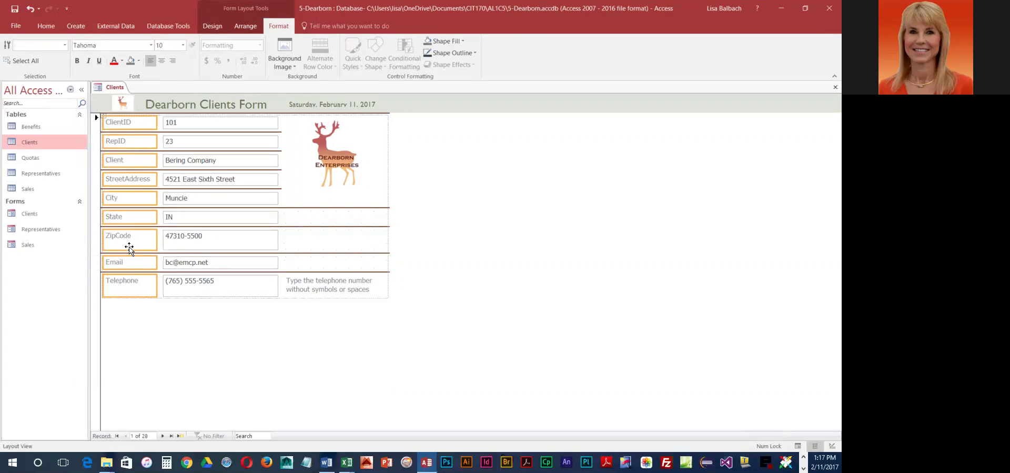
left_click(77, 63)
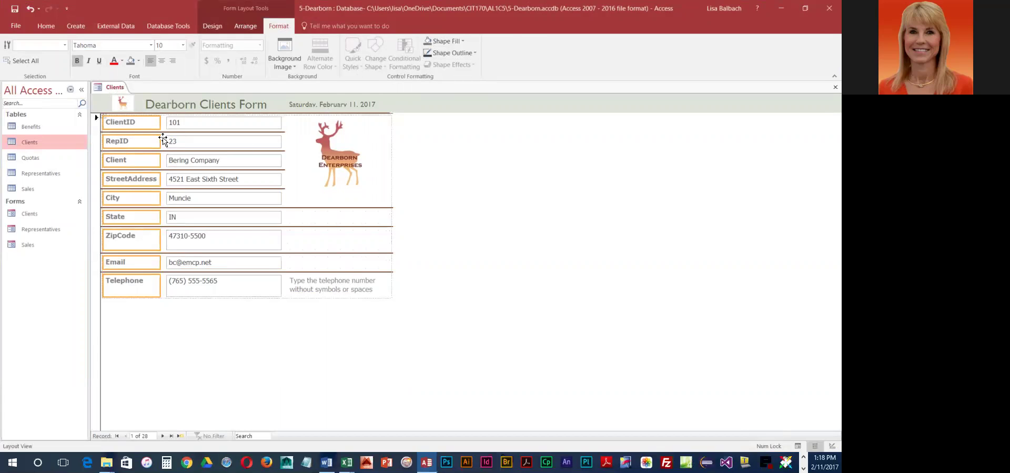
left_click(462, 41)
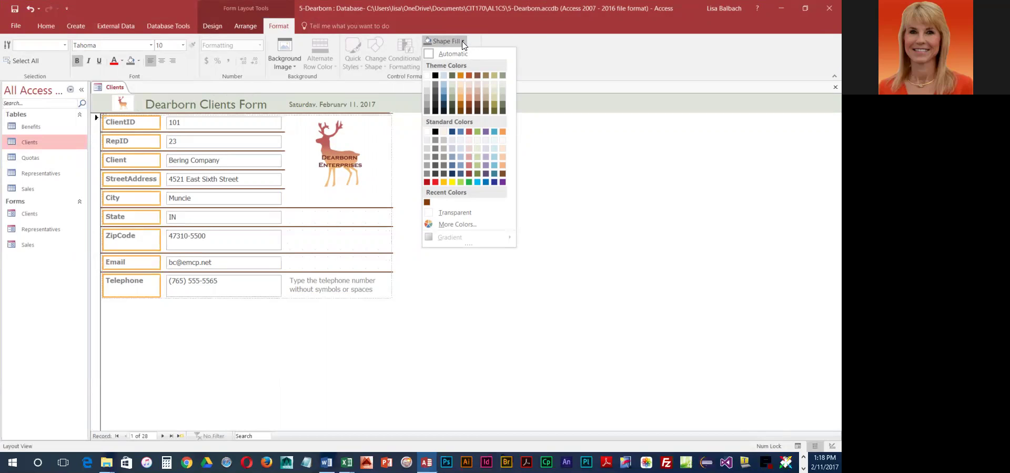
left_click(478, 91)
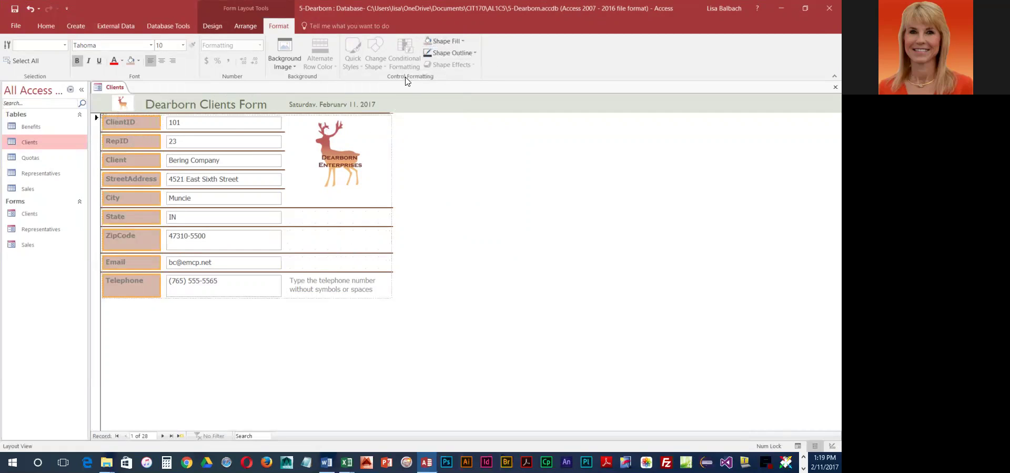
Outline the selected labels in the darkest shade of the seventh theme color column and right-align their text.
left_click(474, 53)
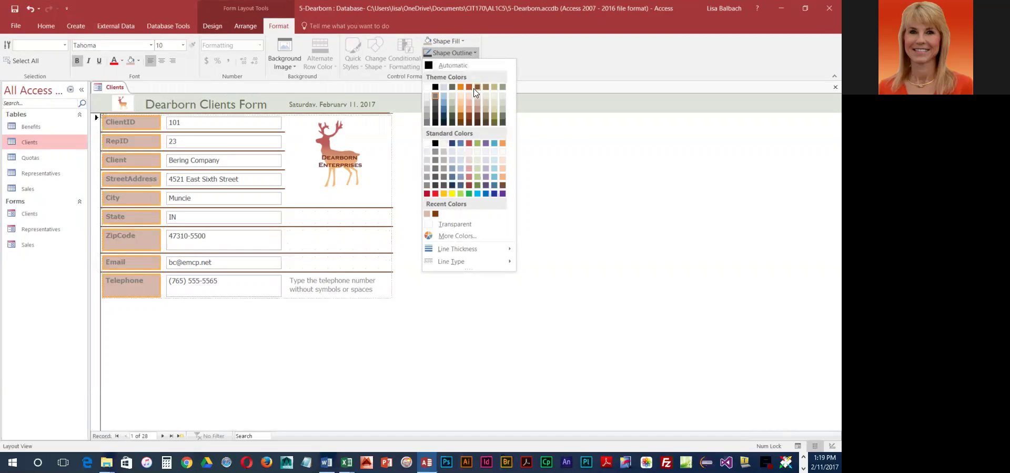
left_click(478, 124)
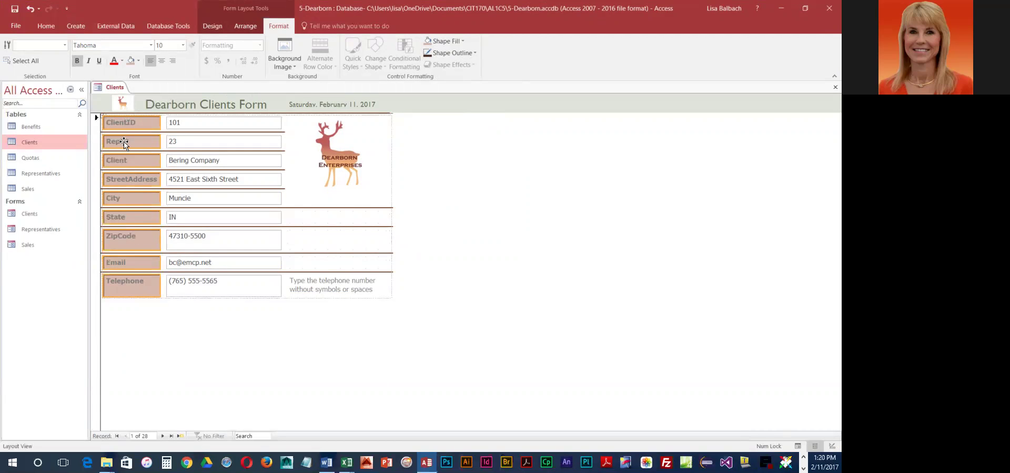
left_click(172, 61)
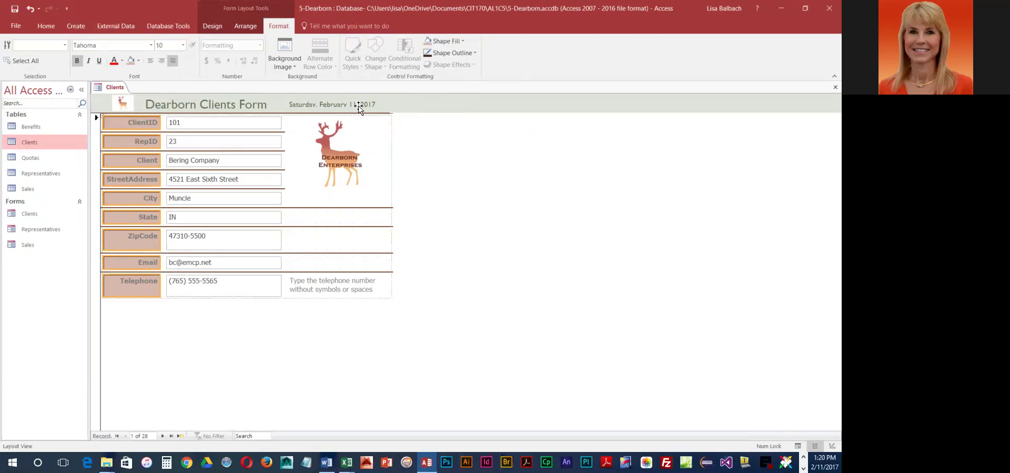
Select the nine field text boxes from ClientID to Telephone and fill them with the lightest tint in the seventh theme color column.
left_click(244, 125)
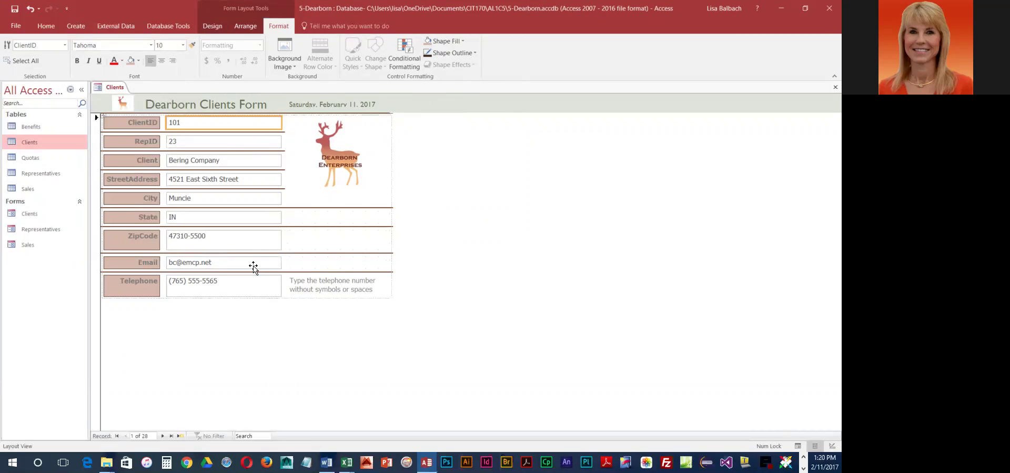
left_click(243, 141, "shift")
left_click(241, 160, "shift")
left_click(235, 180, "shift")
left_click(236, 206, "shift")
left_click(234, 220, "shift")
left_click(232, 246, "shift")
left_click(232, 266, "shift")
left_click(227, 285, "shift")
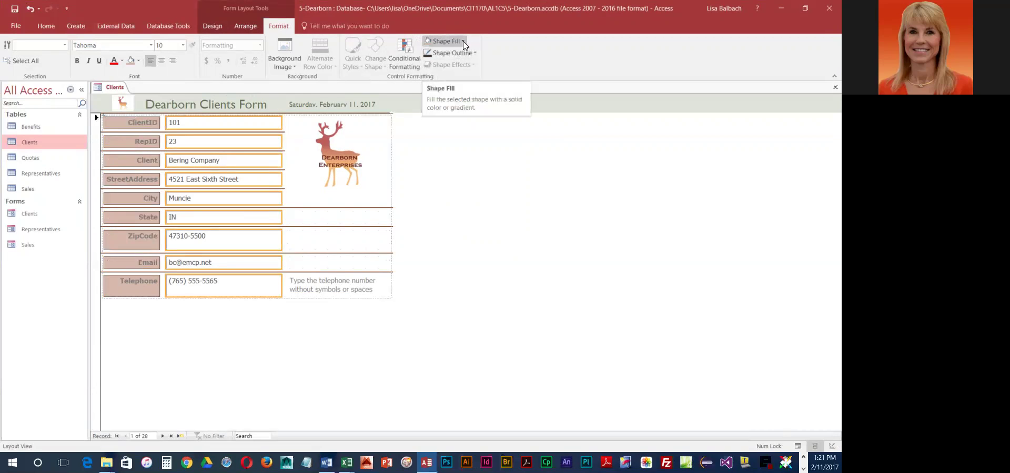
left_click(463, 42)
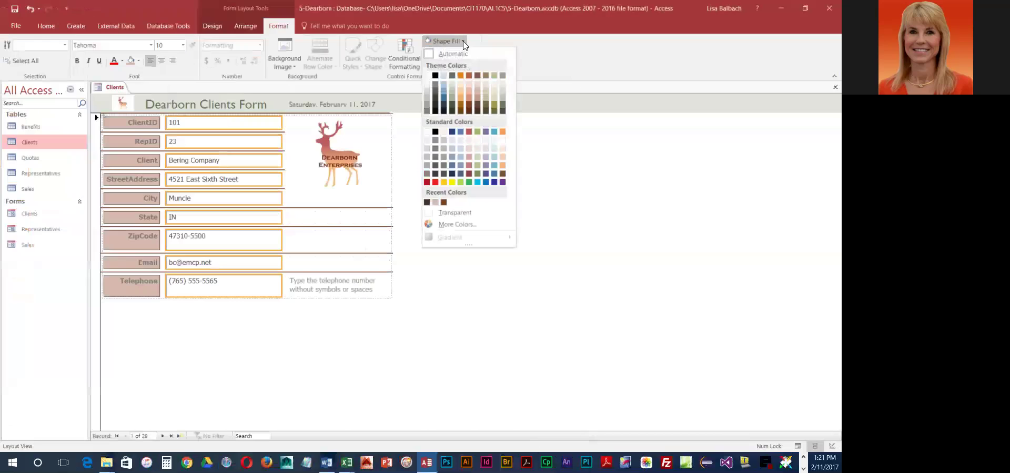
left_click(476, 84)
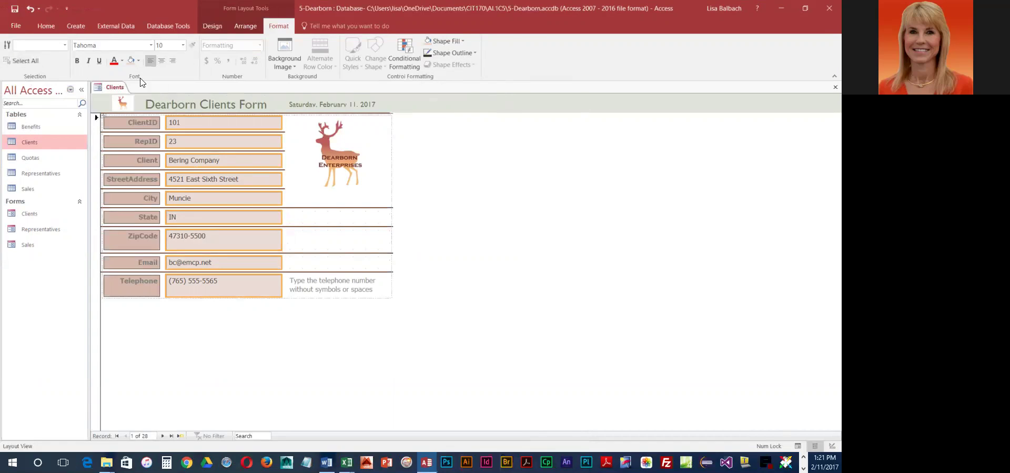
Remove the gridlines from the nine selected text boxes.
left_click(215, 27)
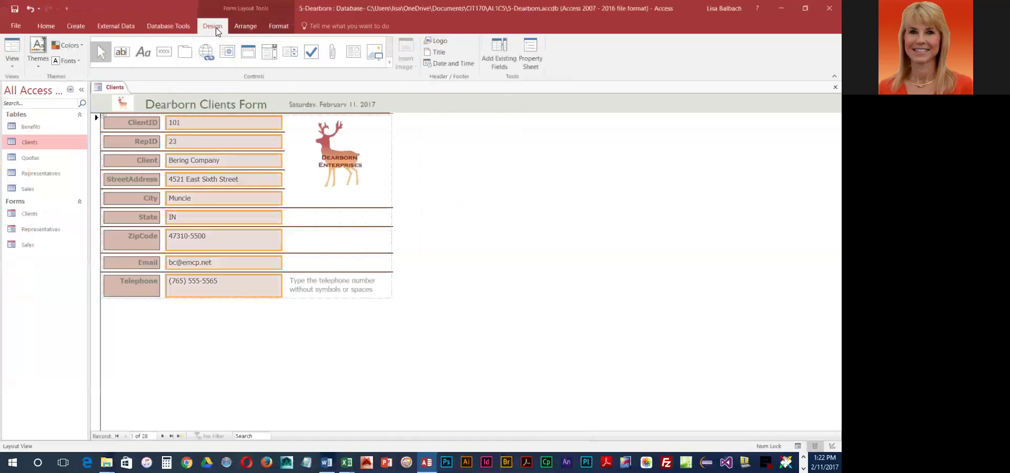
left_click(245, 26)
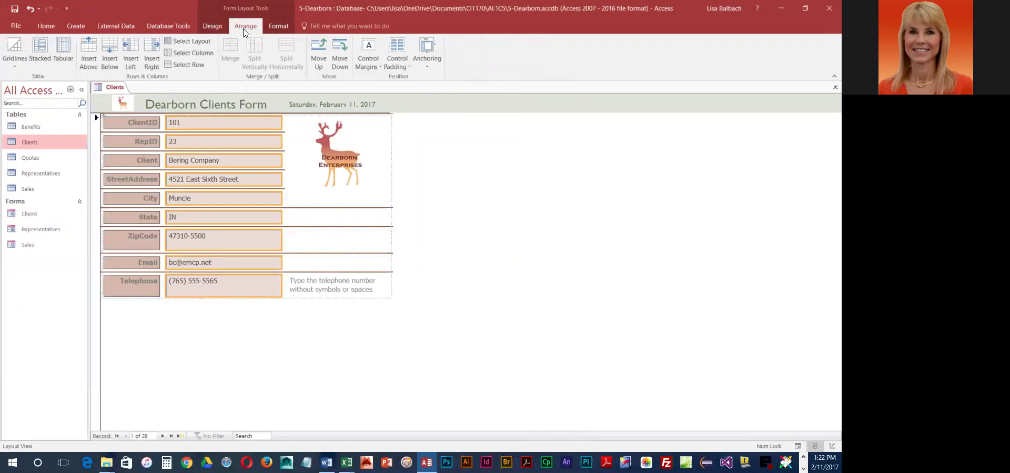
left_click(14, 66)
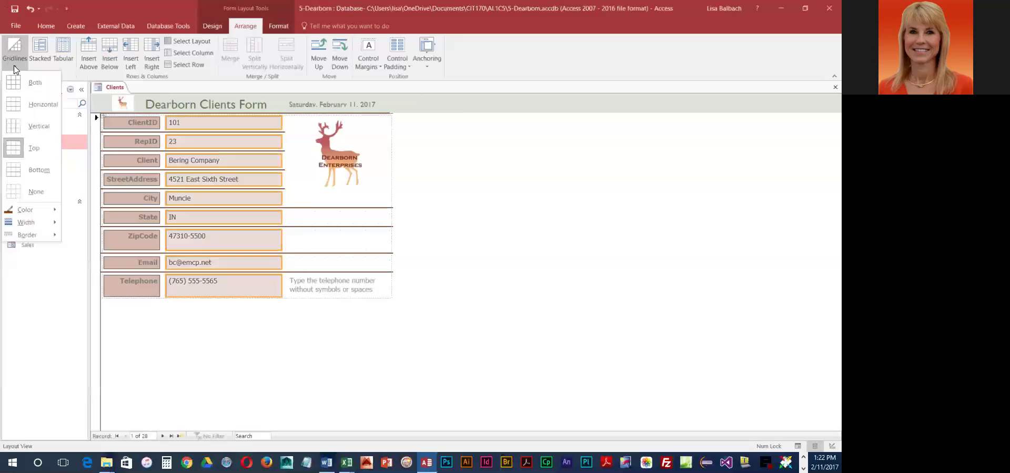
left_click(29, 191)
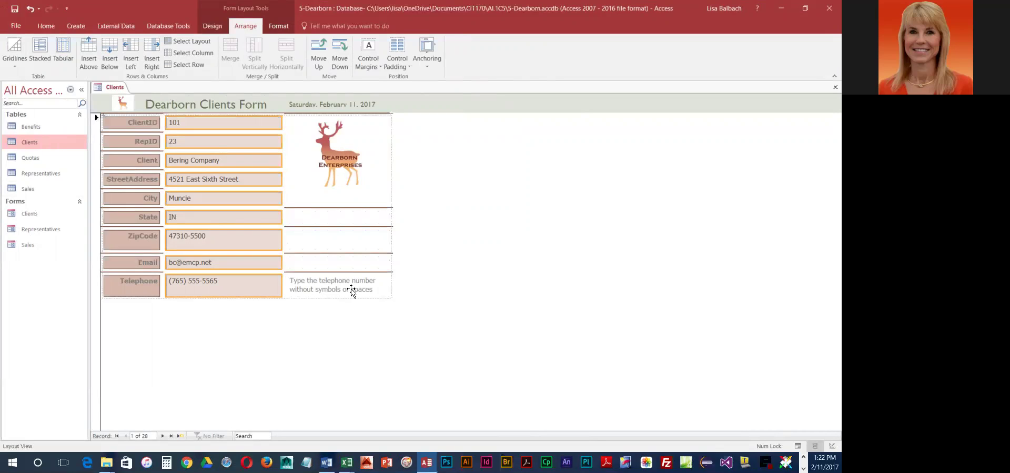
Select all controls in the form's detail layout, set their gridlines to None, and save the form.
left_click(102, 117)
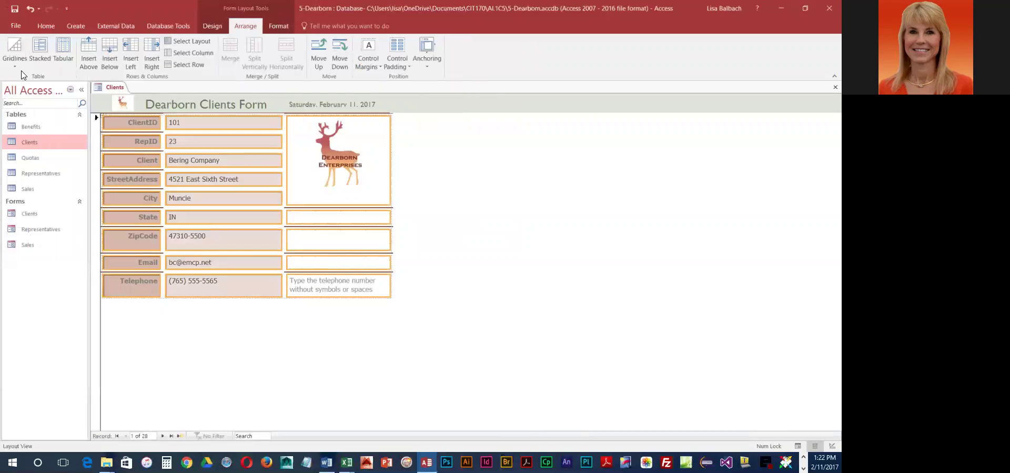
left_click(15, 56)
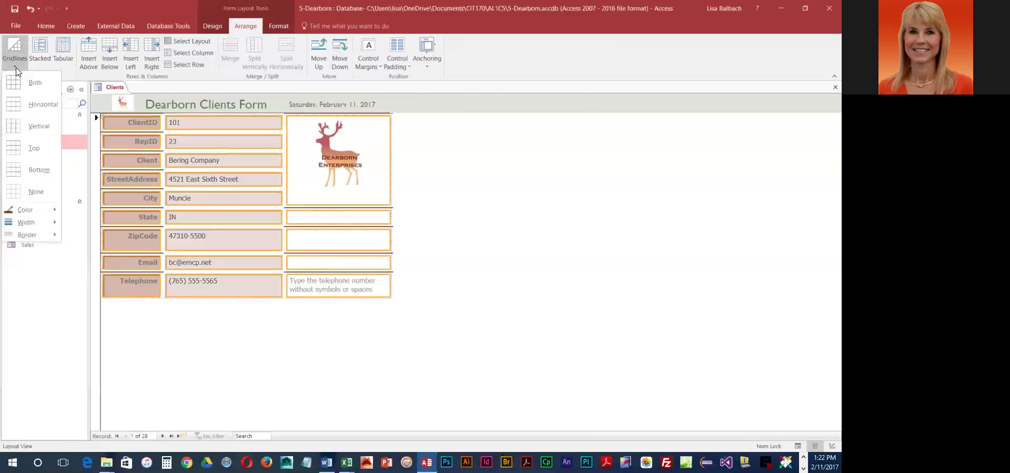
left_click(45, 190)
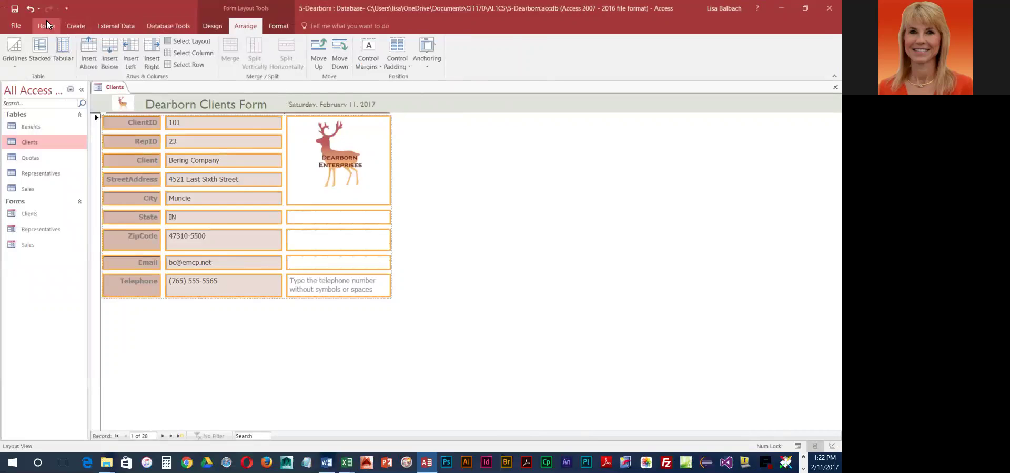
left_click(15, 10)
Insert Mountain.jpg from the AL1C5 folder as the form's background image.
left_click(279, 26)
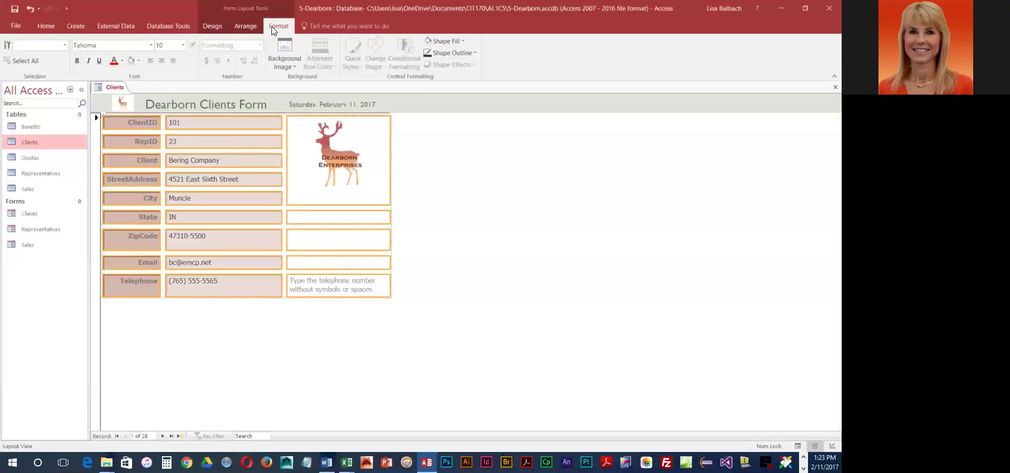
left_click(284, 62)
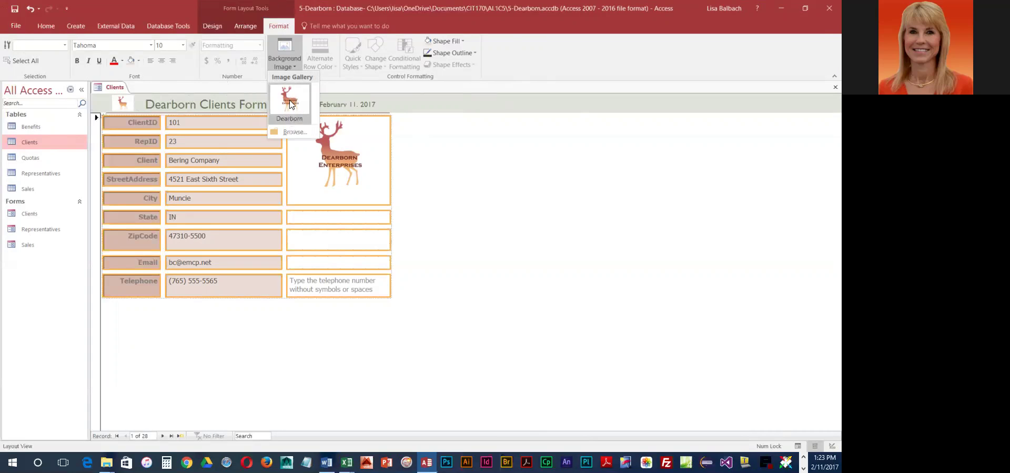
left_click(291, 132)
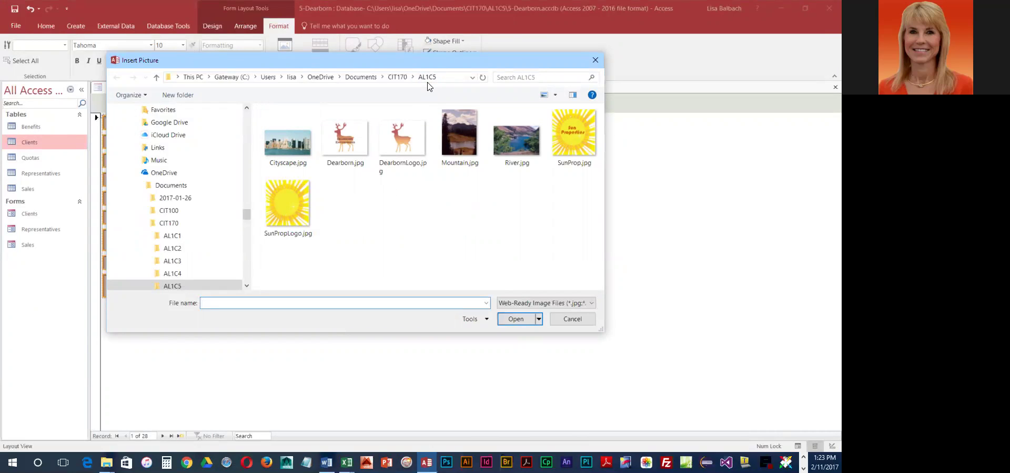
left_click(460, 138)
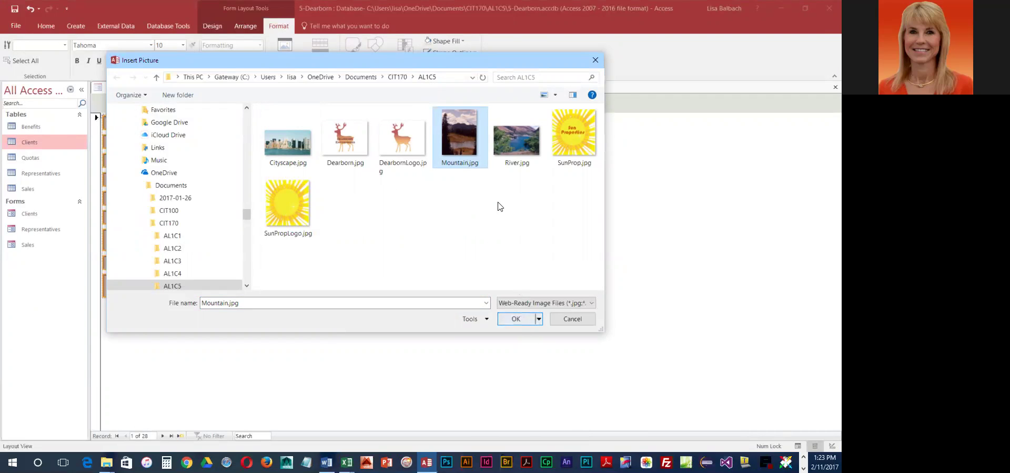
double_click(459, 138)
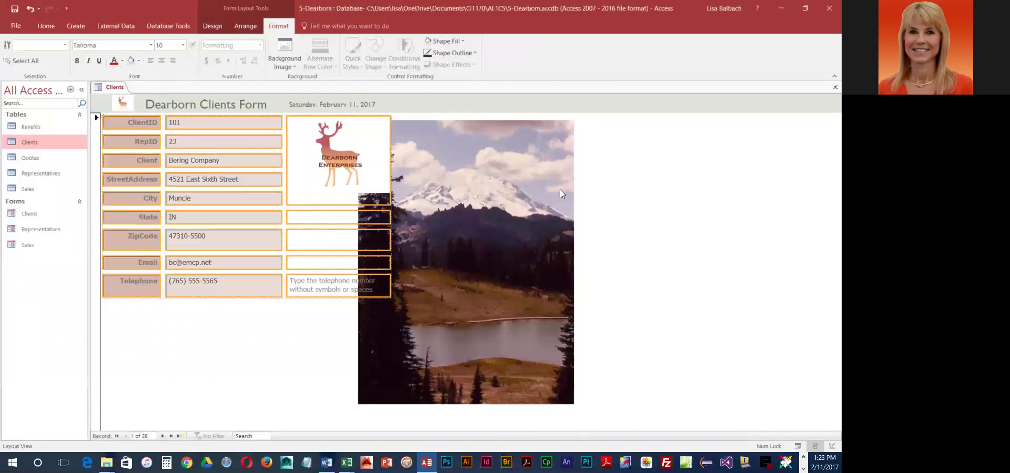